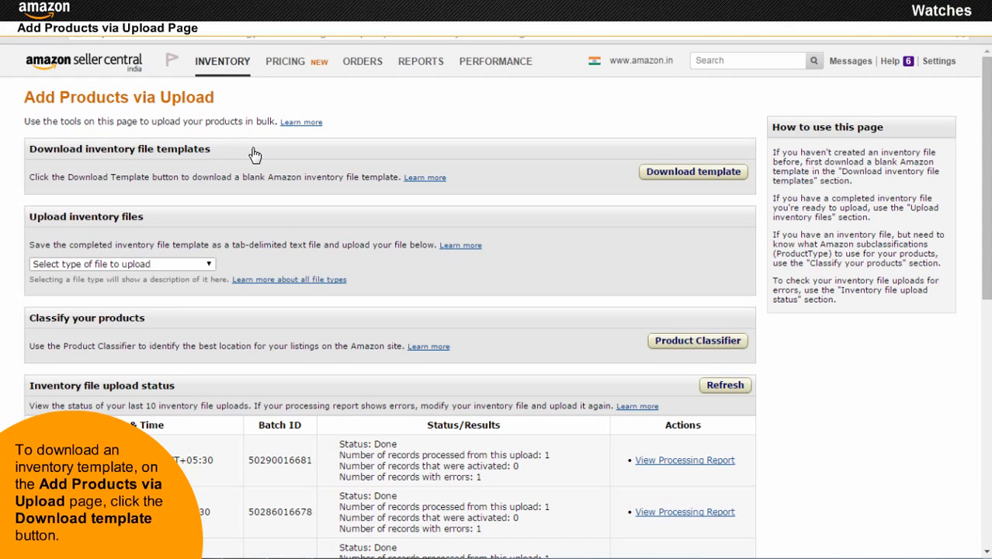
Step: Download the Watches flat file template from the maximized Inventory File Templates help page
click(694, 175)
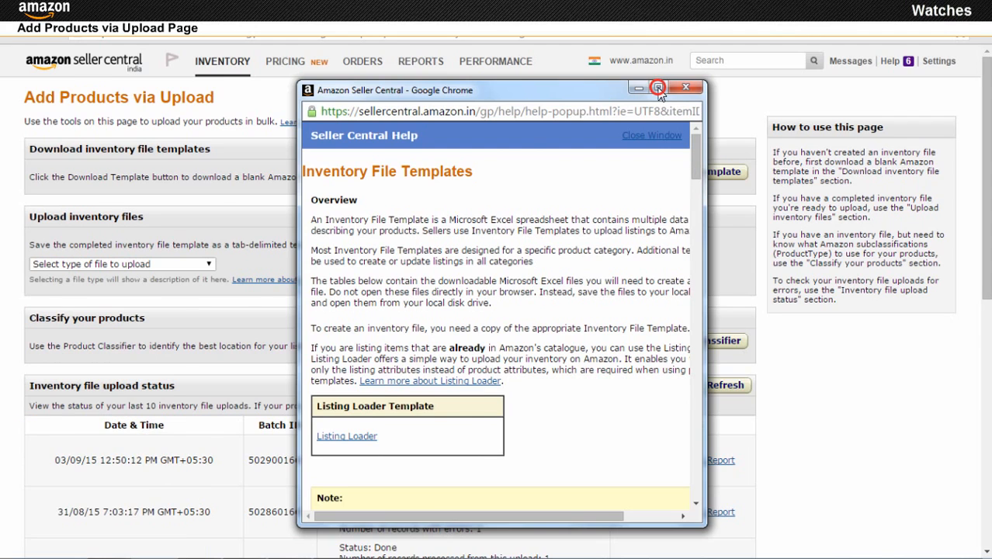
click(658, 88)
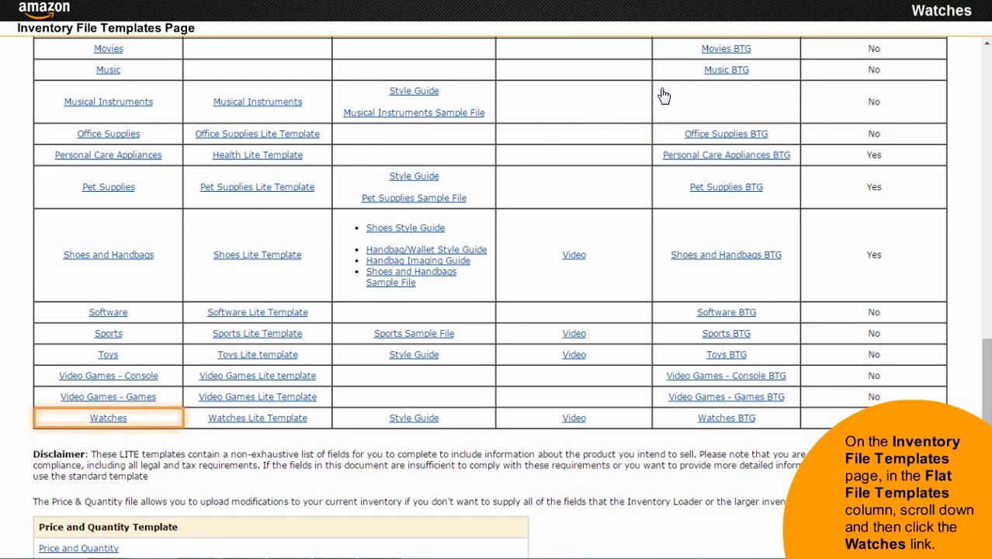
click(109, 419)
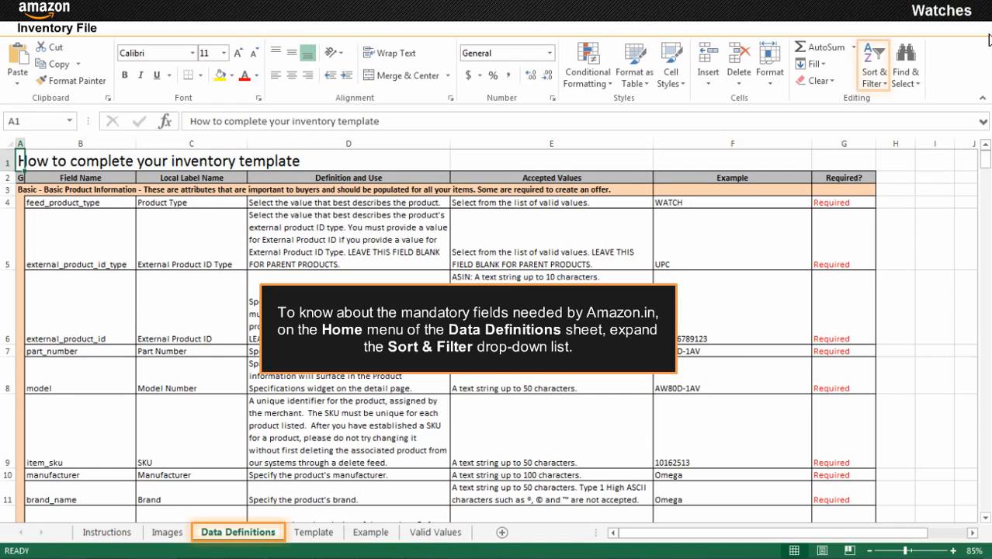
Step: In the Excel inventory template, filter the Data Definitions sheet to rows marked Required in the Required? column
click(883, 83)
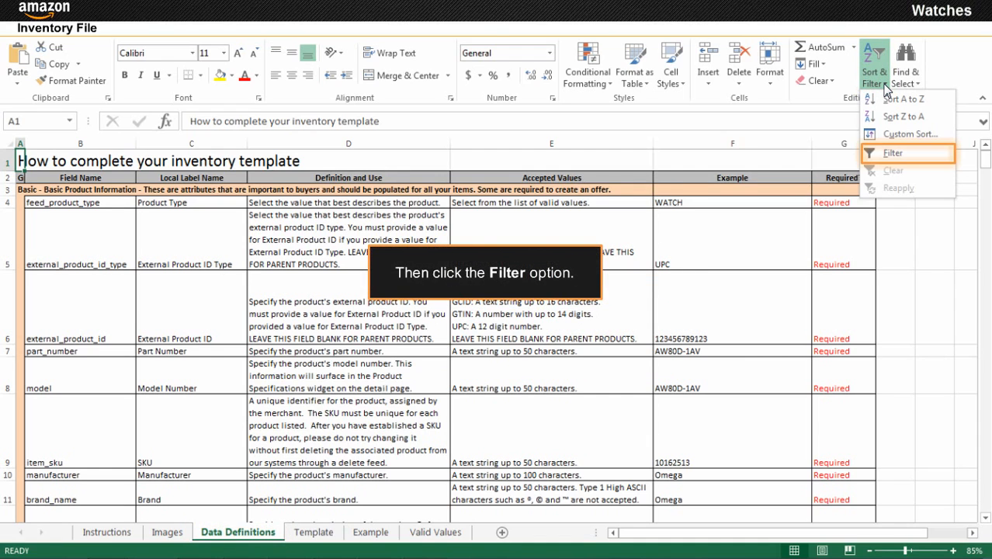
click(916, 155)
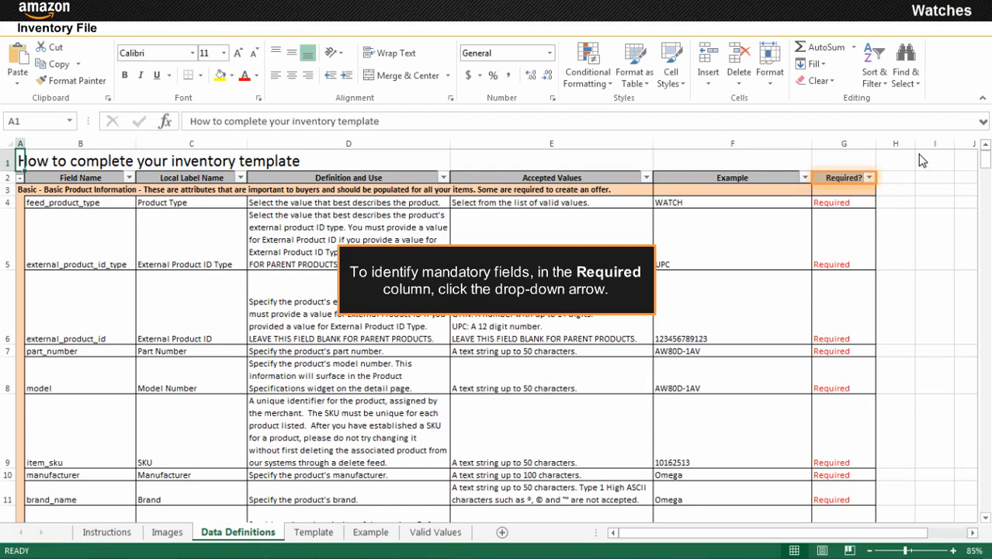
click(870, 178)
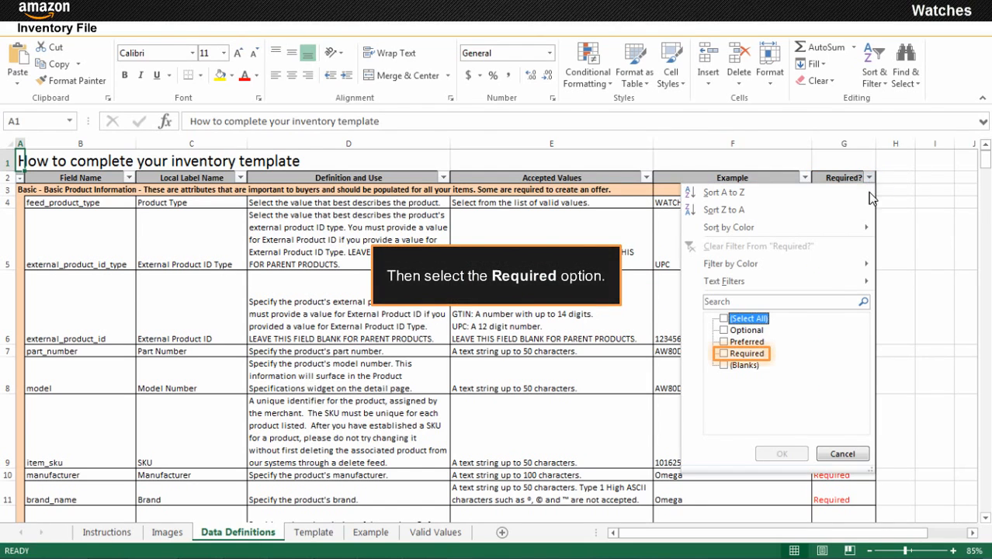
click(737, 356)
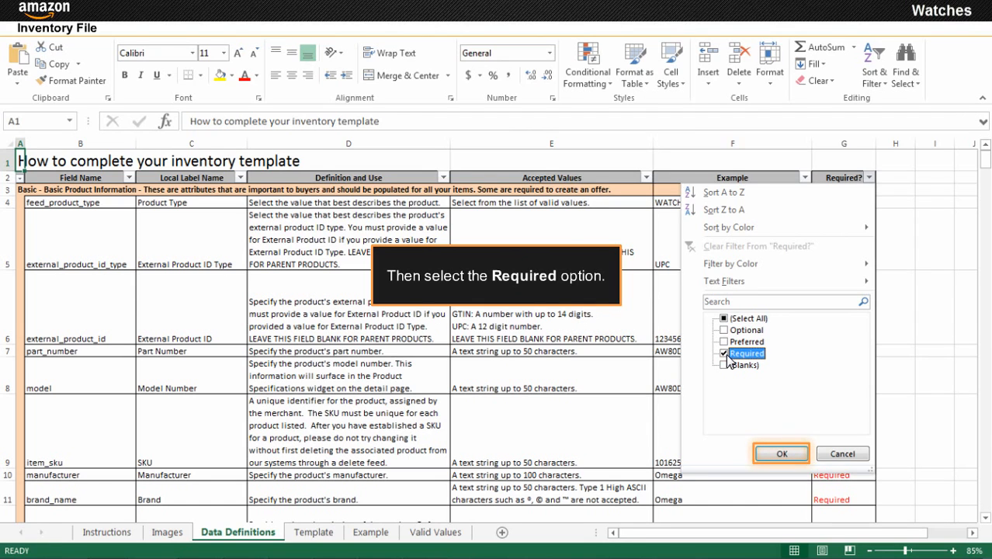
click(781, 454)
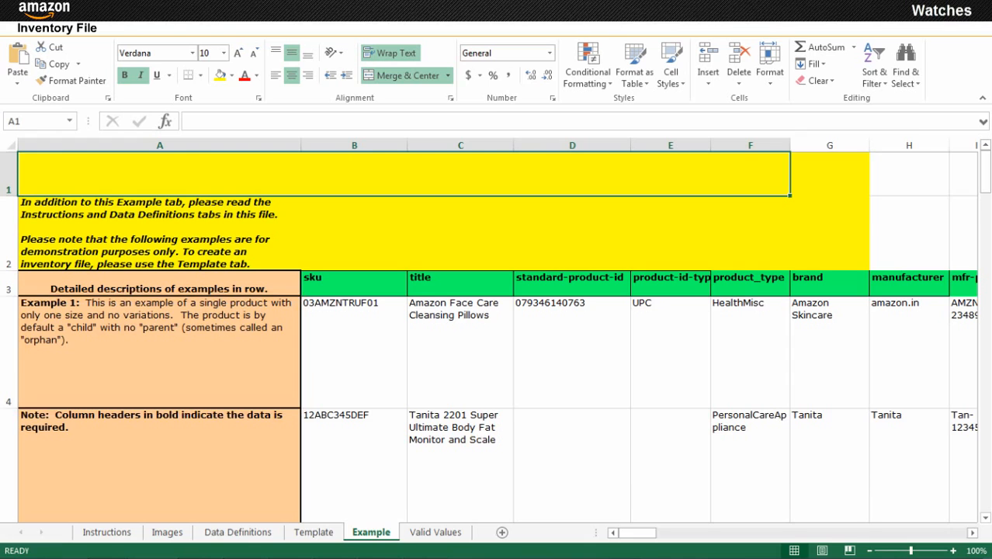
Step: Examine the parent and child product examples on the Example sheet
scroll(497, 336, down, 2)
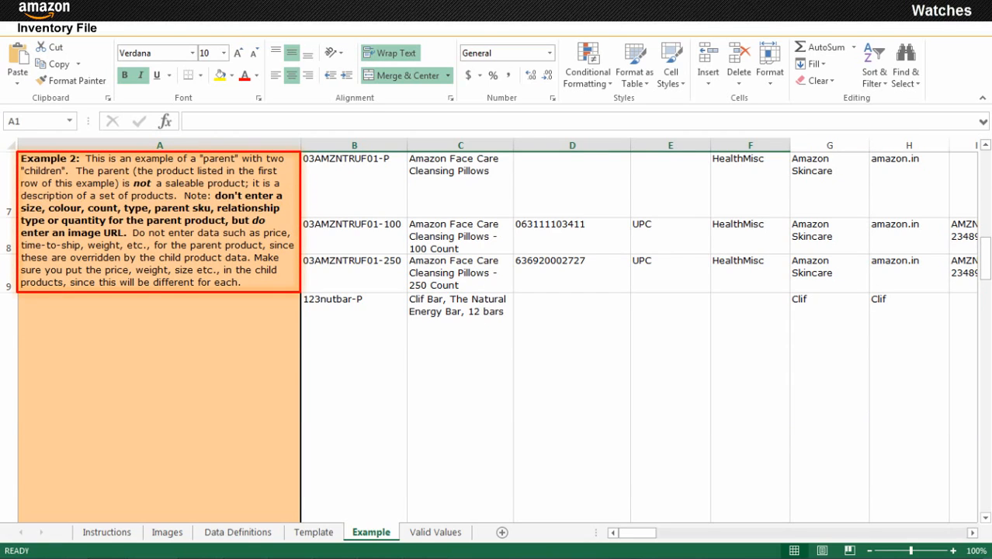
scroll(497, 336, down, 4)
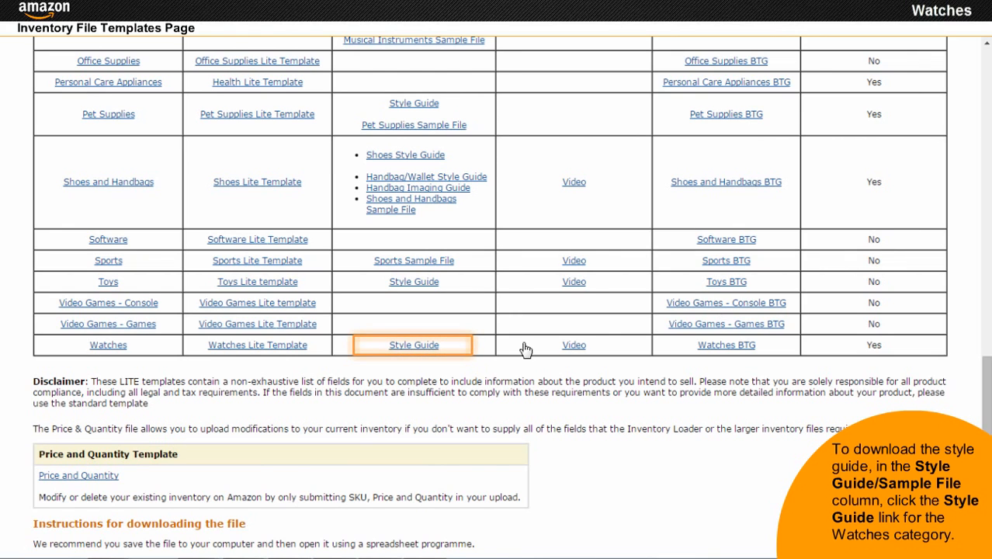
Step: Open the Style Guide for the Watches category in the browser and read through its contents, product detail page and specification sections
click(410, 348)
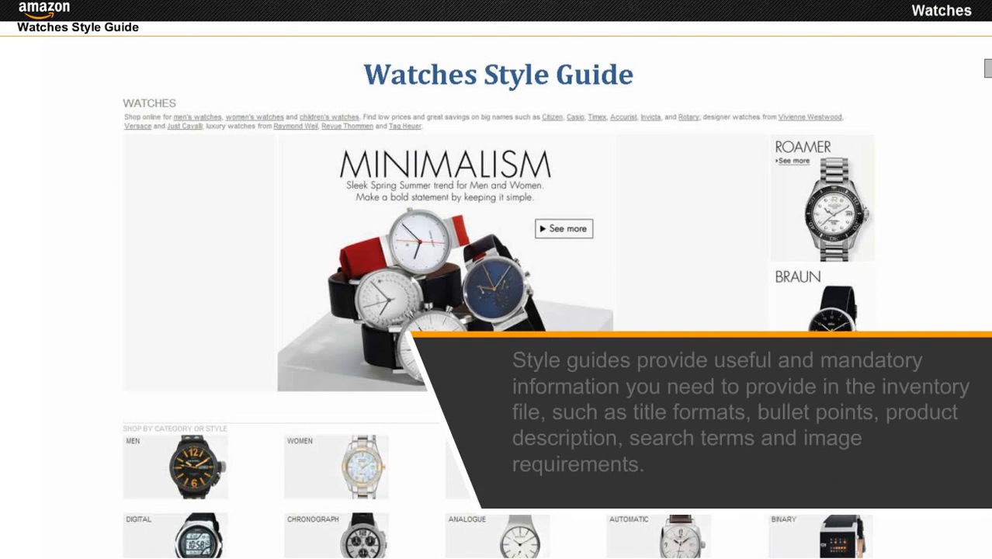
scroll(497, 299, down, 5)
scroll(497, 298, down, 6)
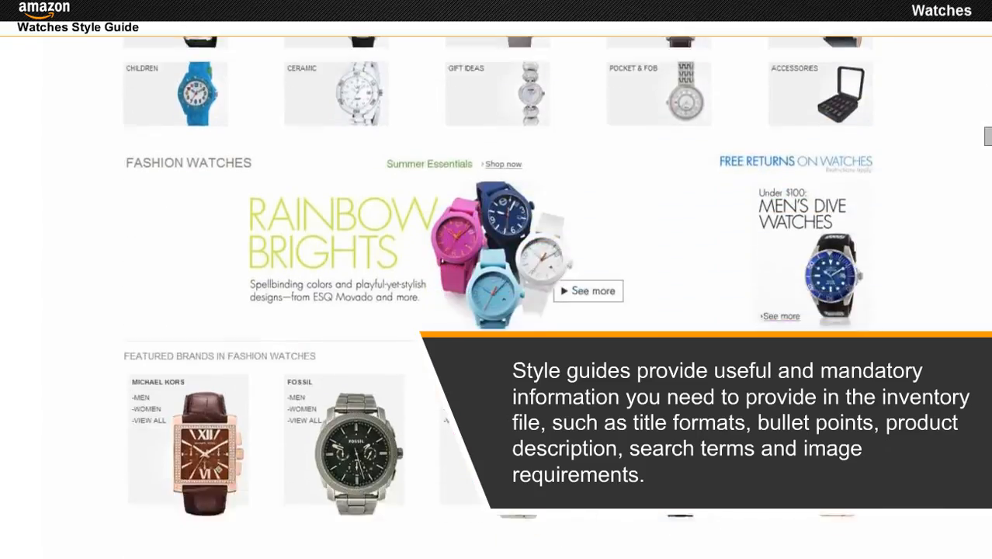
scroll(496, 298, down, 7)
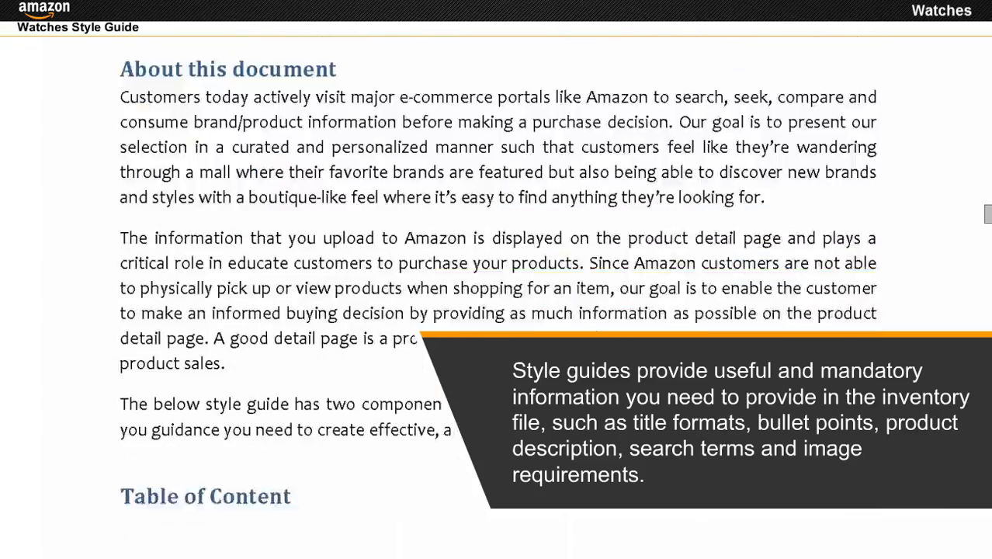
scroll(497, 298, down, 6)
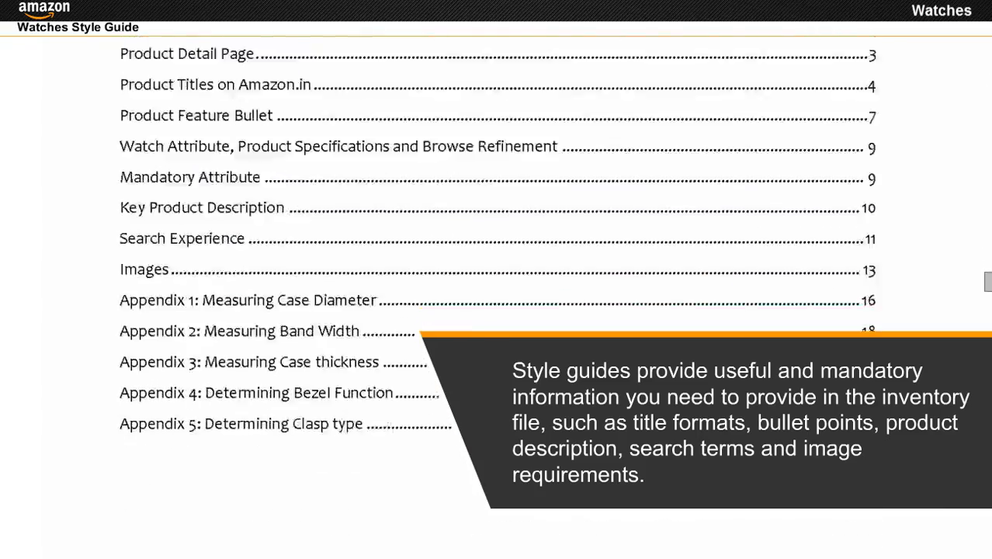
scroll(497, 298, down, 6)
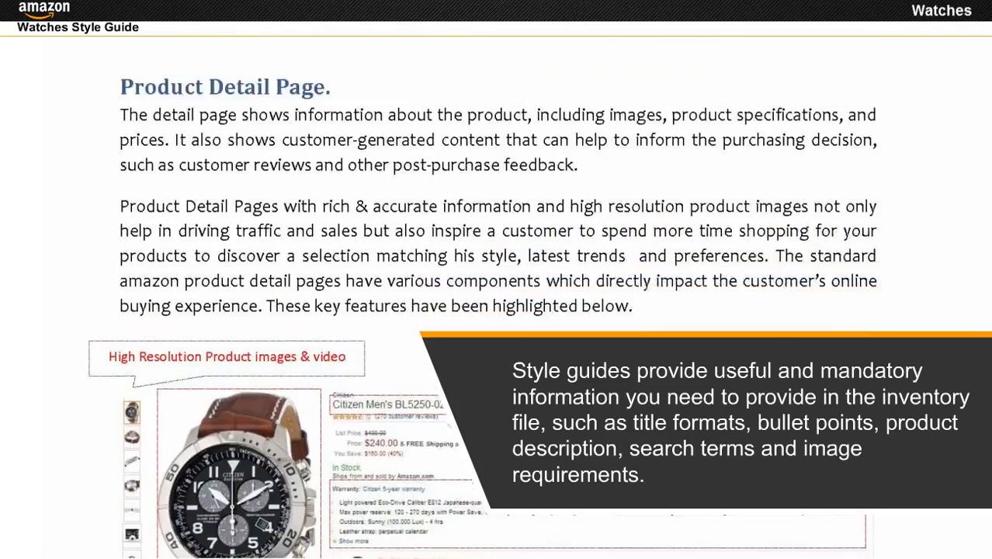
scroll(497, 298, down, 5)
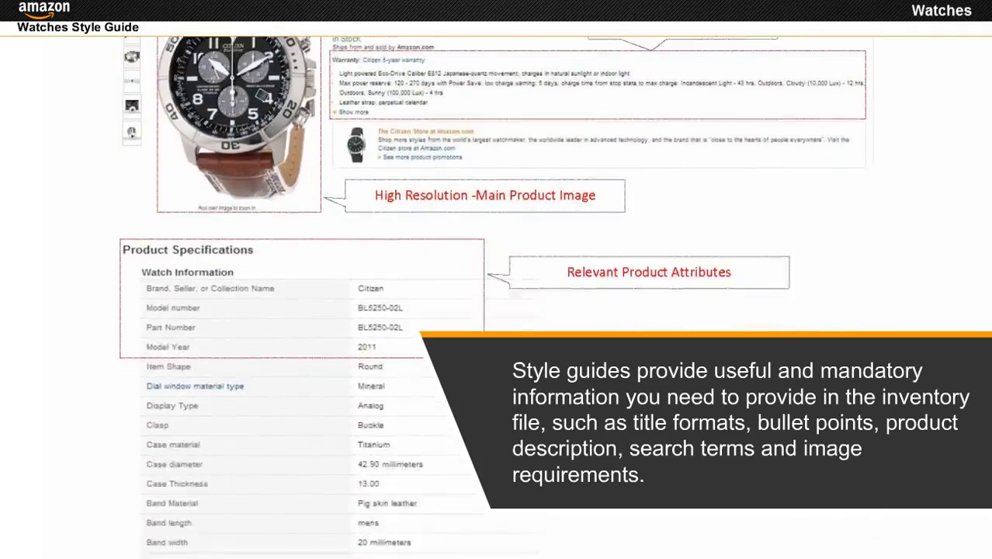
scroll(497, 298, down, 4)
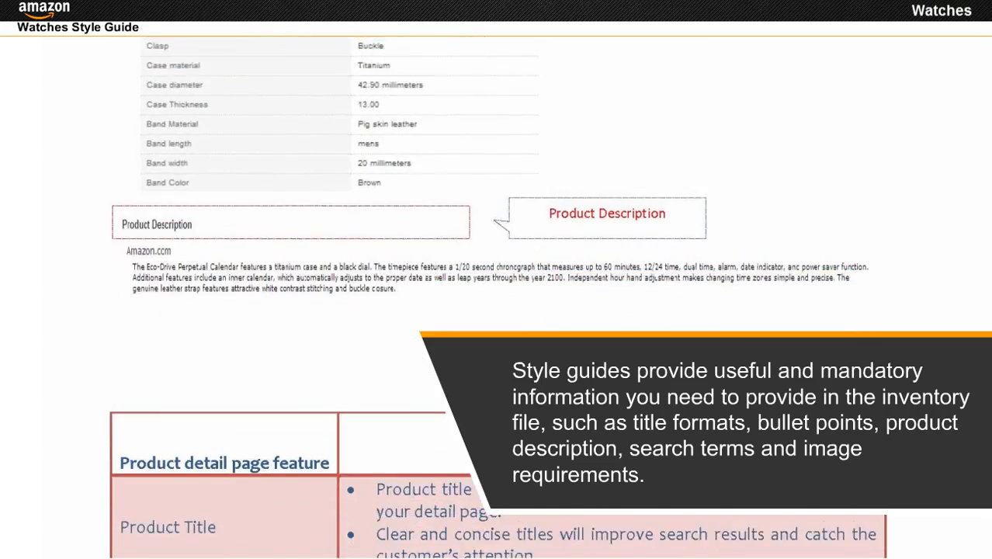
scroll(496, 298, down, 4)
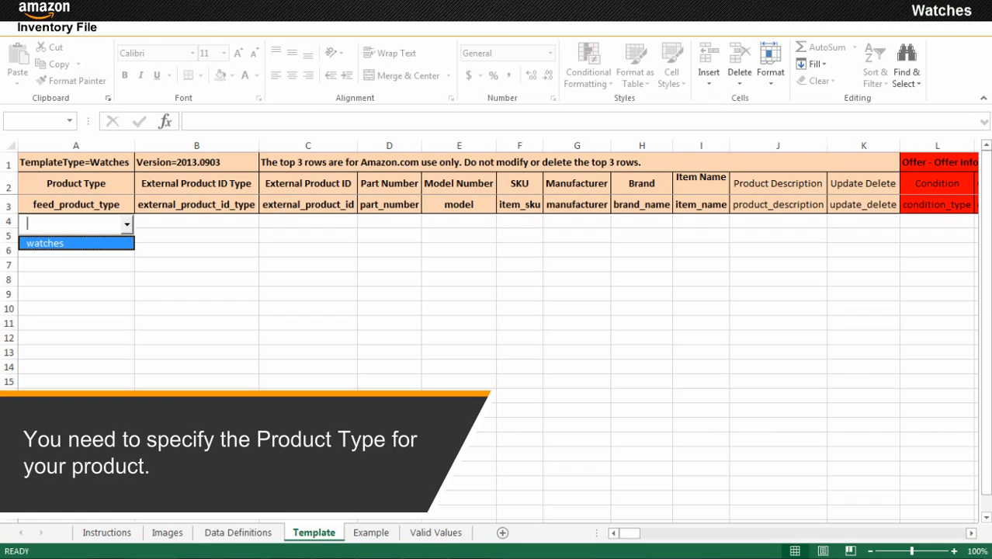
Step: In row 4 of the Excel Template sheet, set Product Type to watches and External Product ID Type to UPC
click(76, 243)
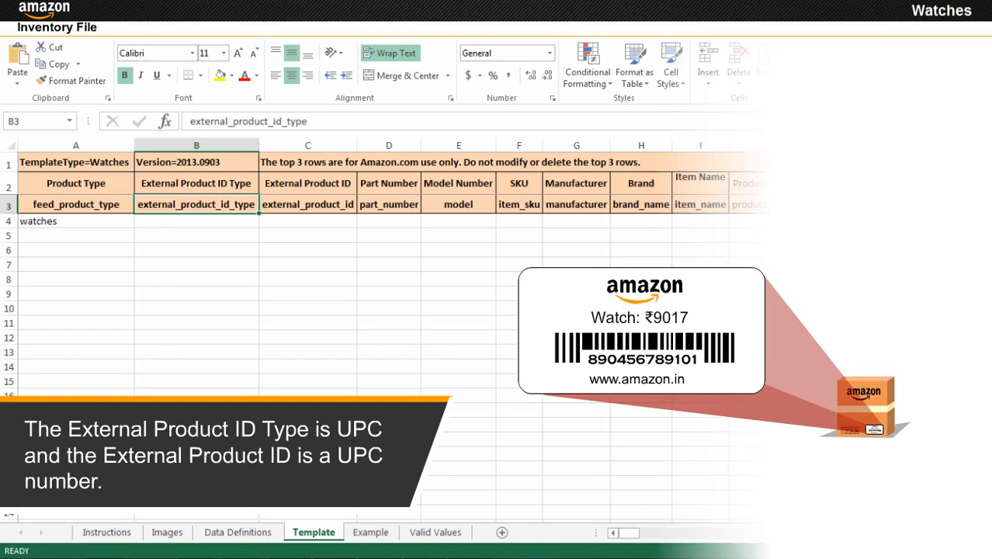
click(196, 221)
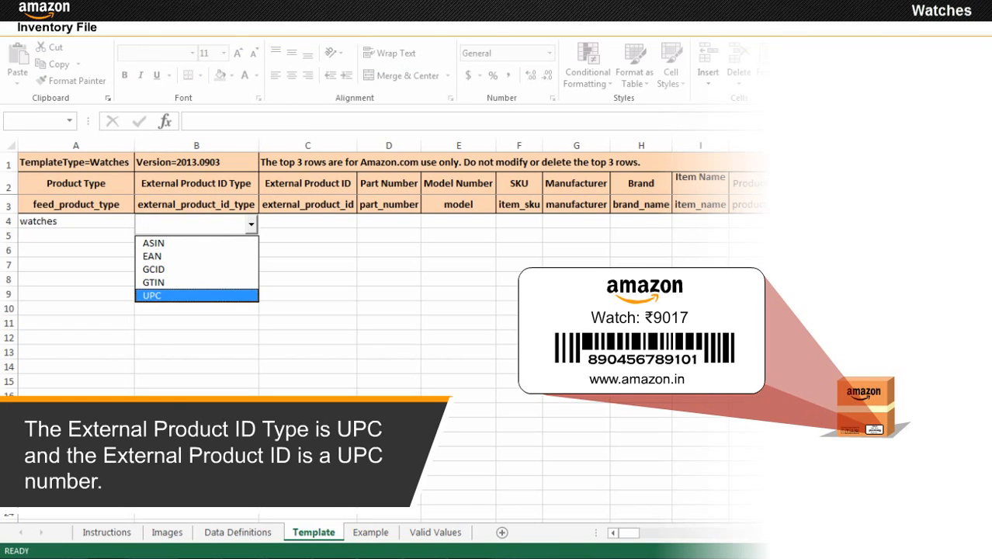
click(197, 296)
click(308, 221)
text(89045678)
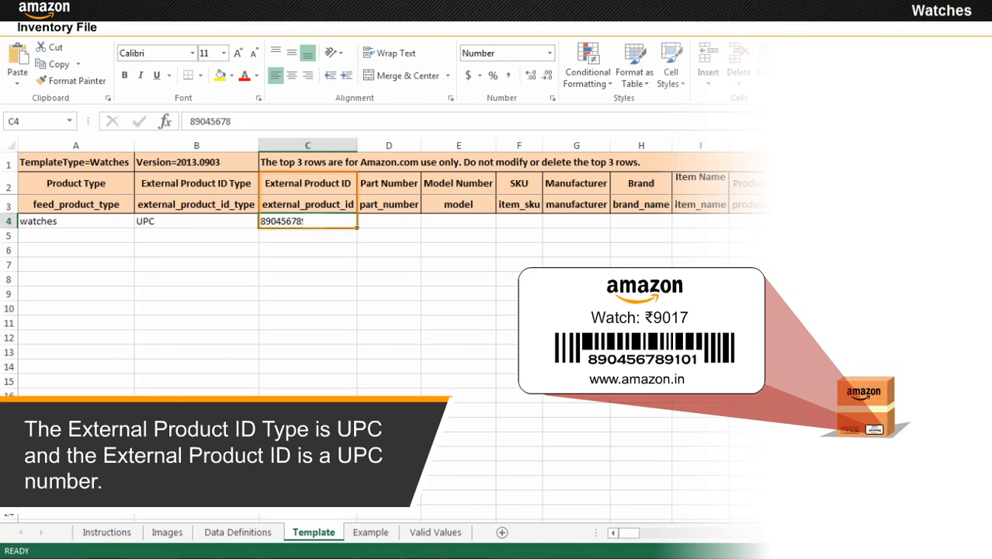
text(9101)
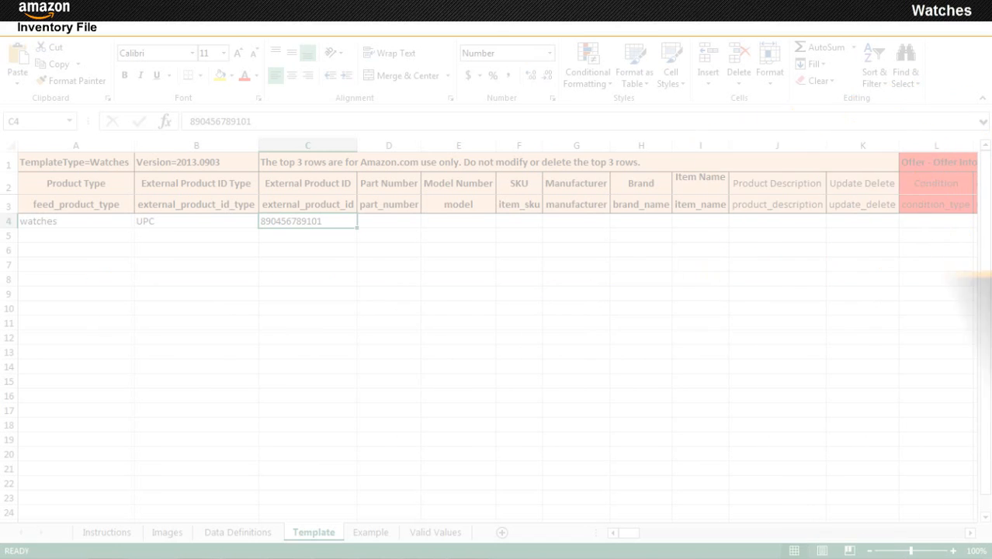
click(389, 222)
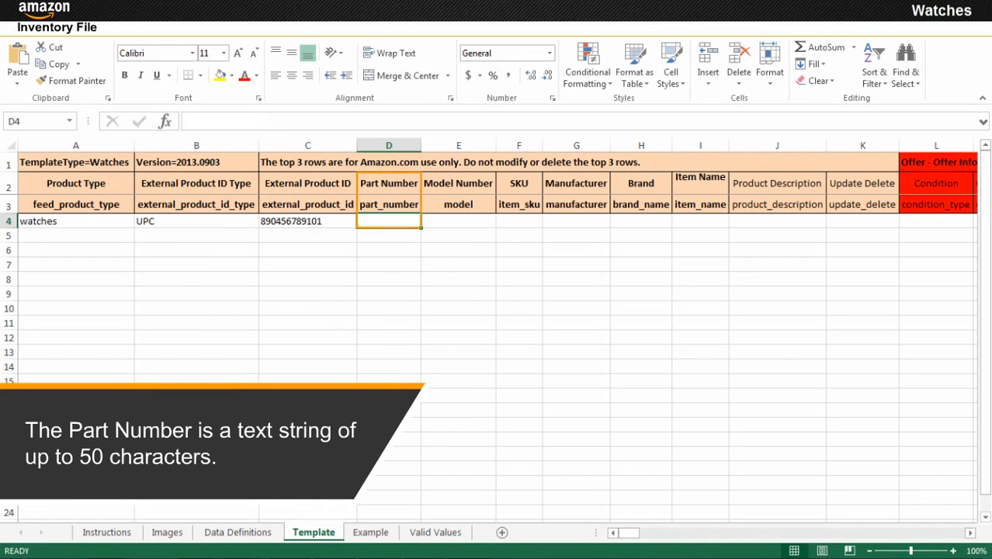
text(FS4656)
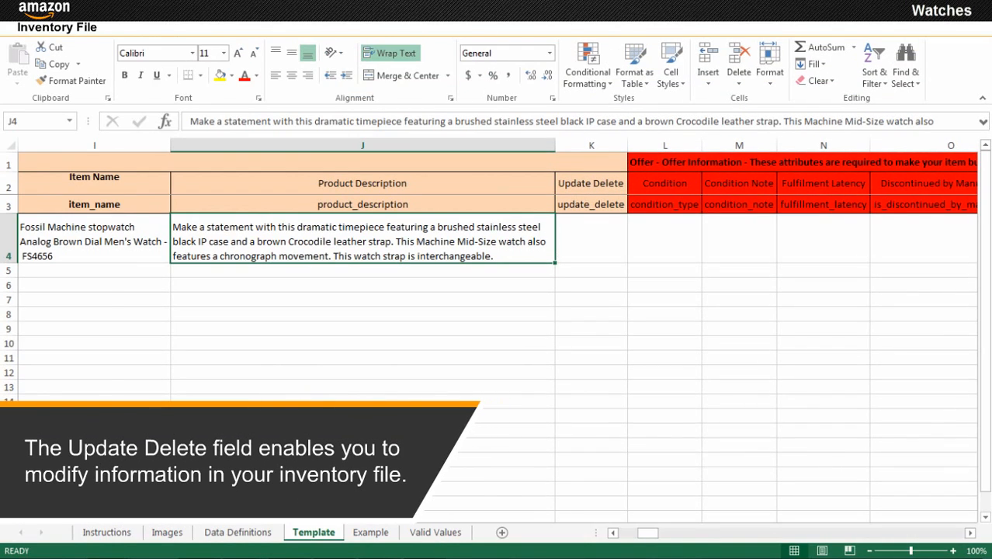
Step: Set the product's Update Delete value to update and its Condition to New
click(591, 238)
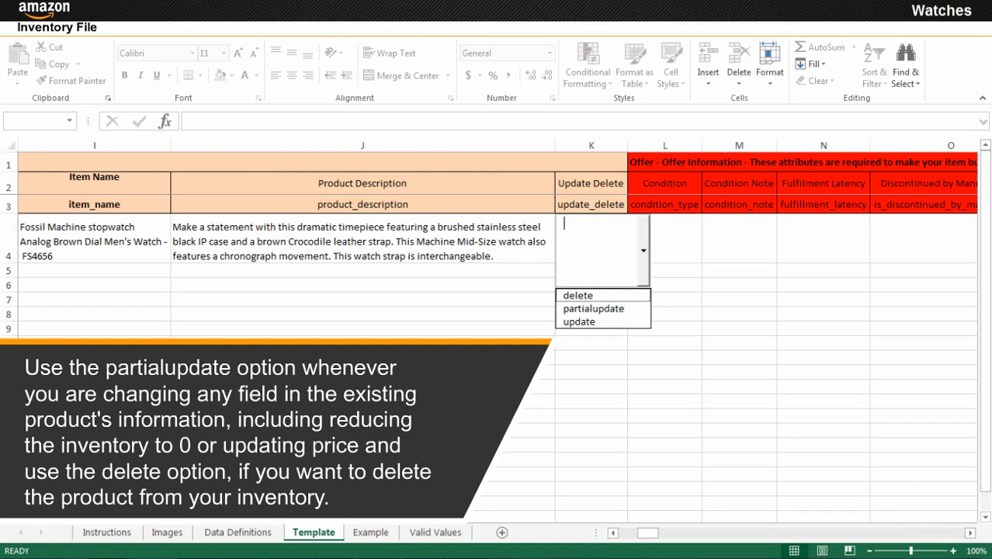
click(580, 322)
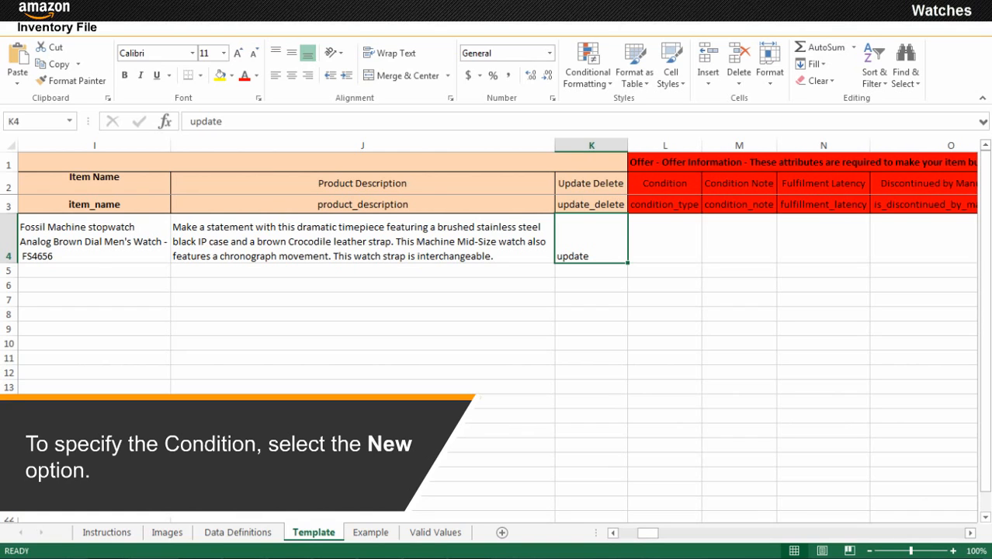
click(664, 239)
click(659, 293)
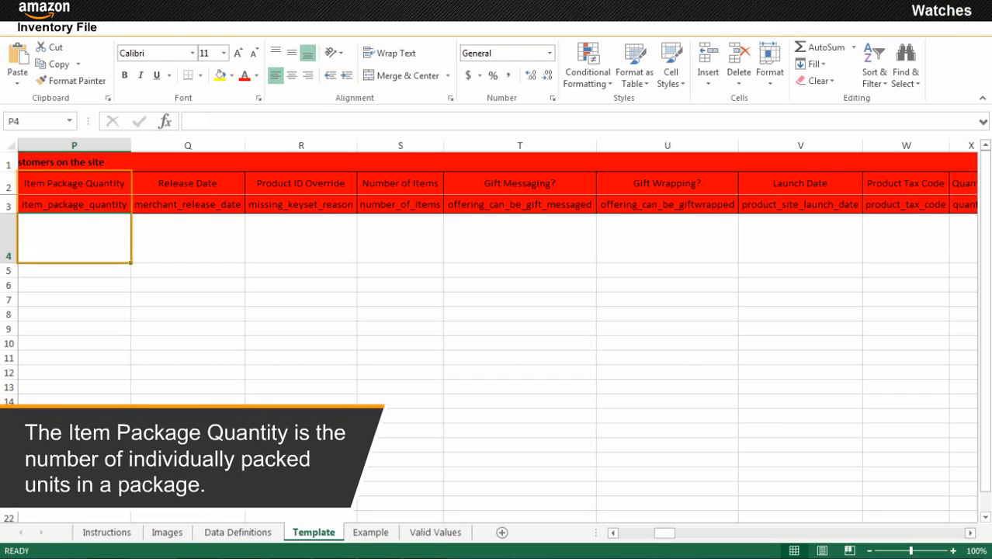
Step: Enter 1 for both the Item Package Quantity and the Number of Items in row 4
text(1)
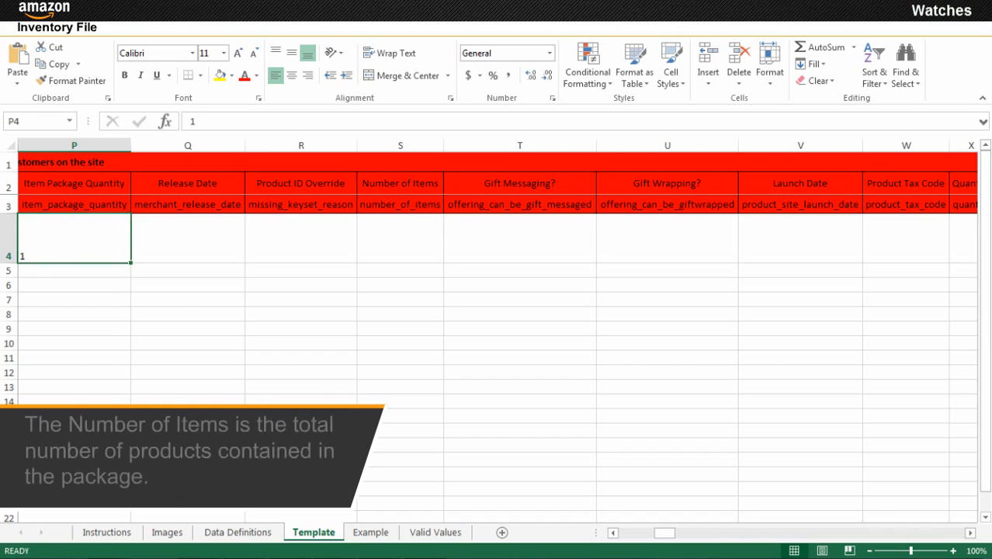
click(400, 239)
text(1)
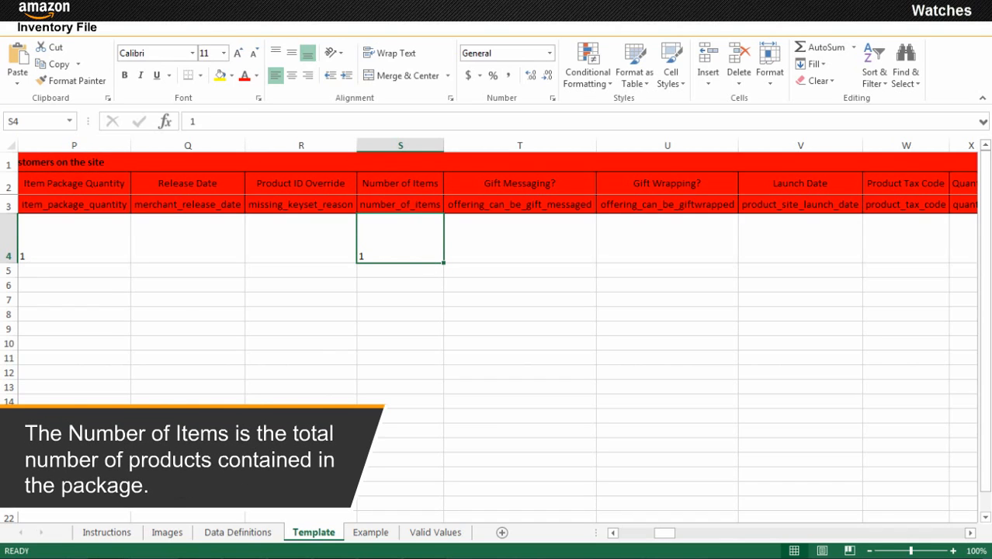
Step: Set the product's Quantity to 100 and its Standard Price to 9017
click(126, 238)
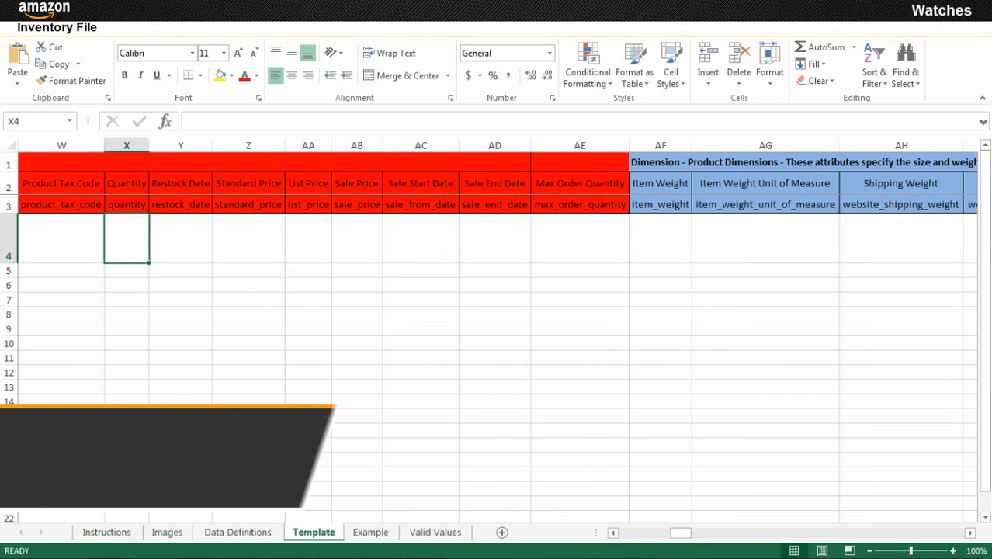
text(100)
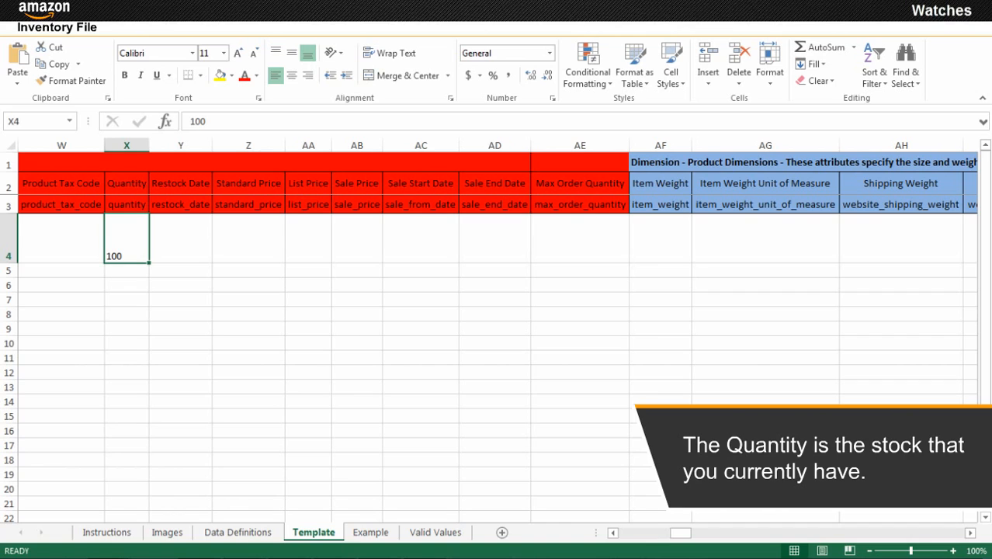
click(249, 238)
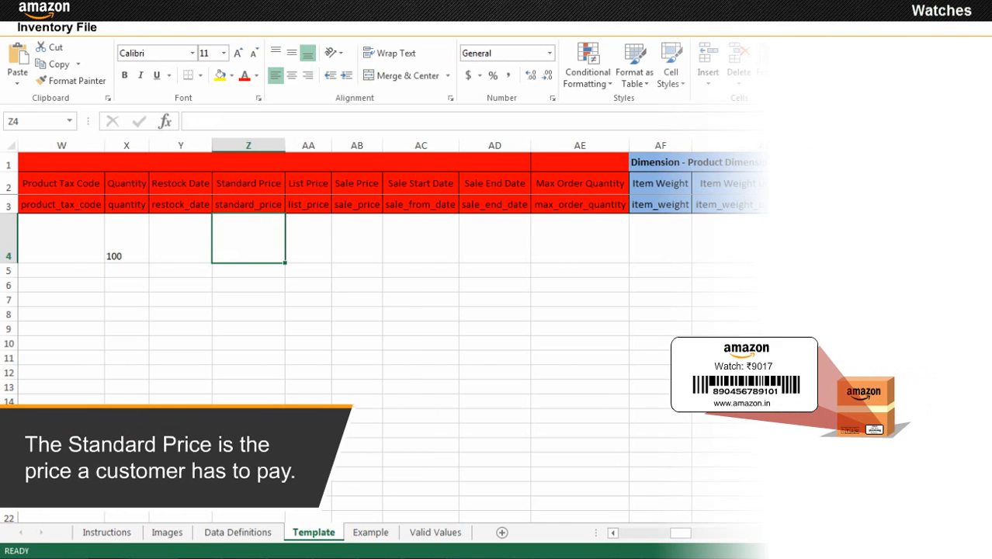
text(9017)
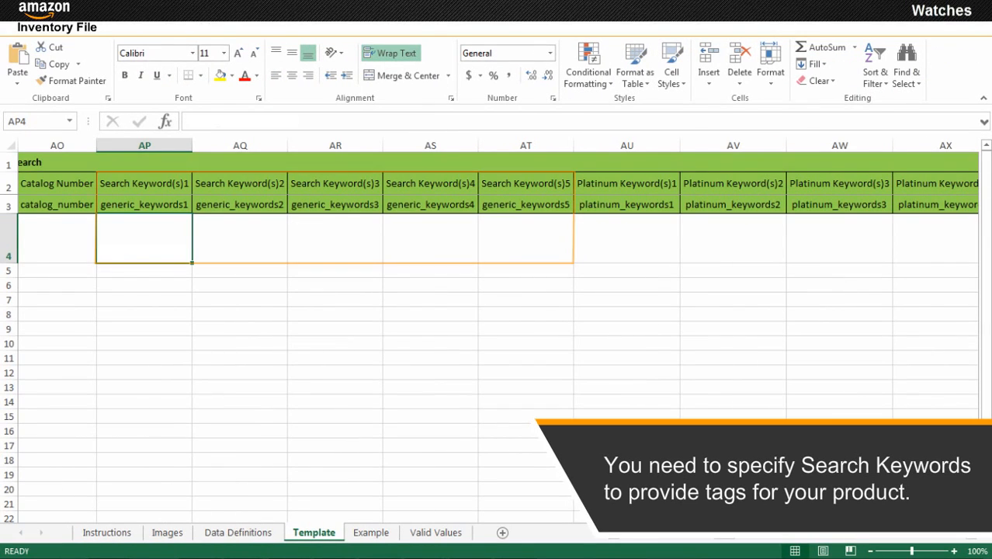
Step: Enter "Analog men's watch" as Search Keyword(s)1 for the product in row 4
text(Analog men's watch)
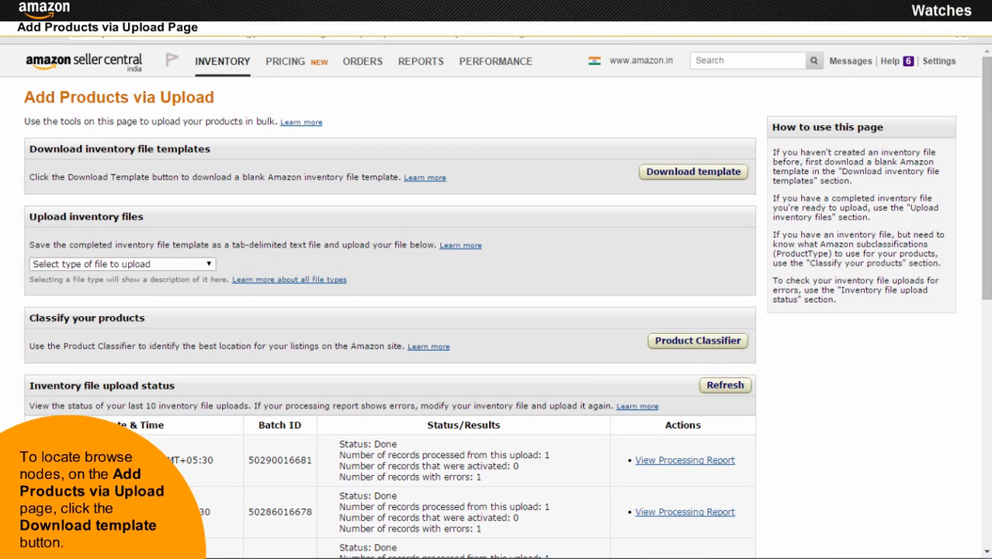
Step: Open Seller Central's inventory file templates page and filter the Watches browse tree guide's Node Path by "Watches"
click(694, 173)
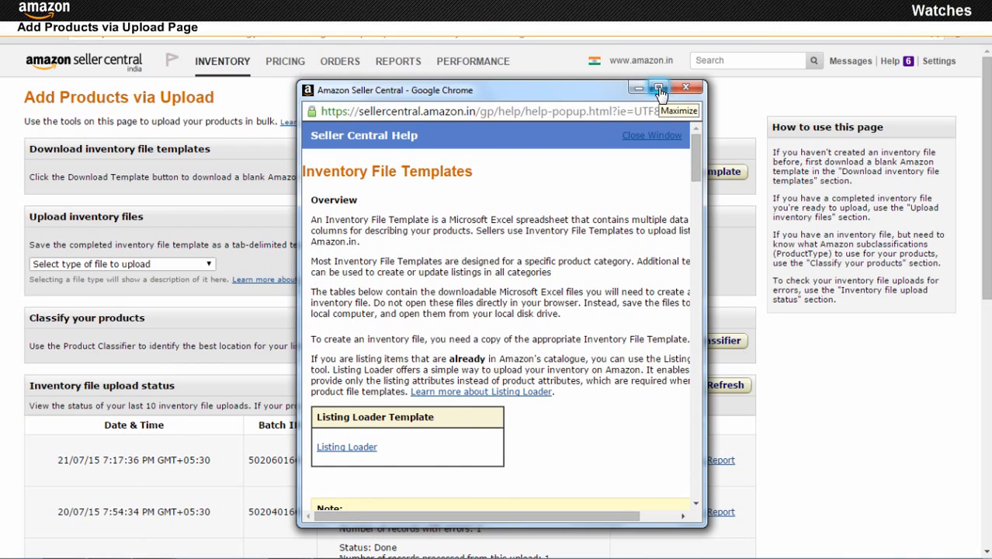
click(659, 92)
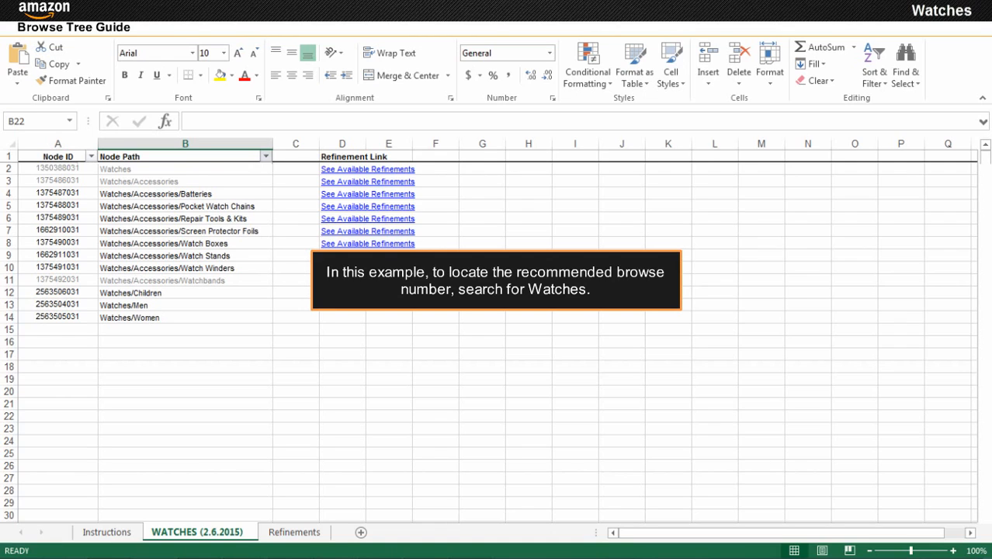
click(266, 156)
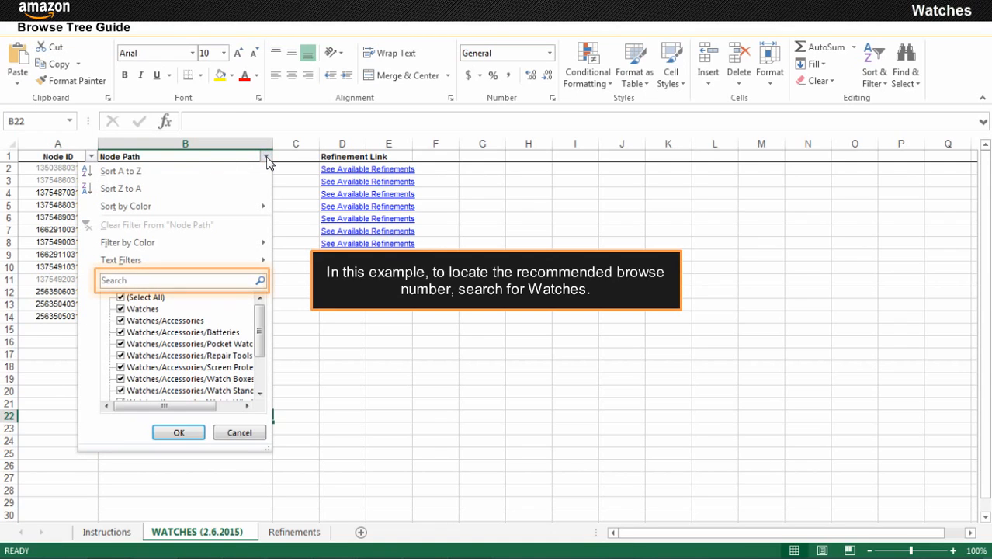
text(Watches)
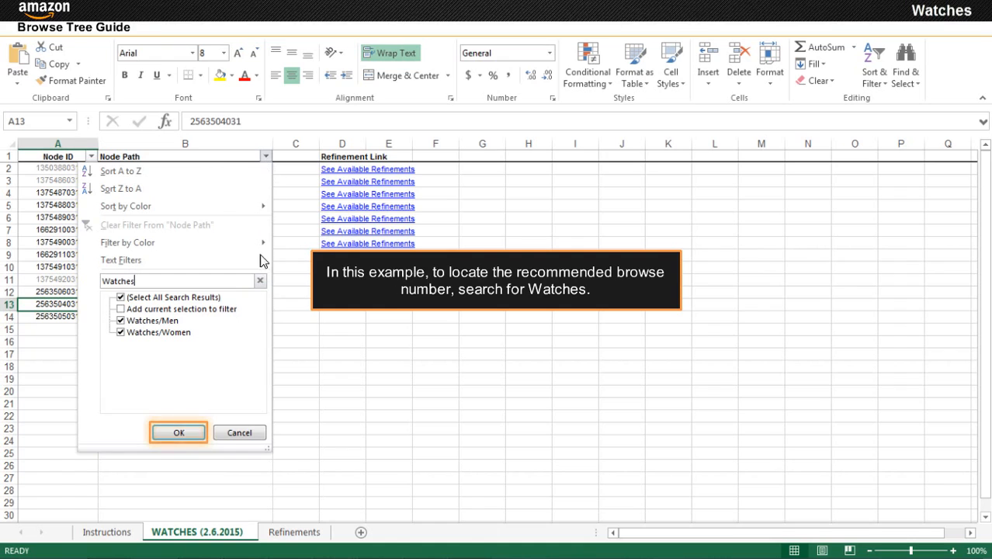
click(177, 433)
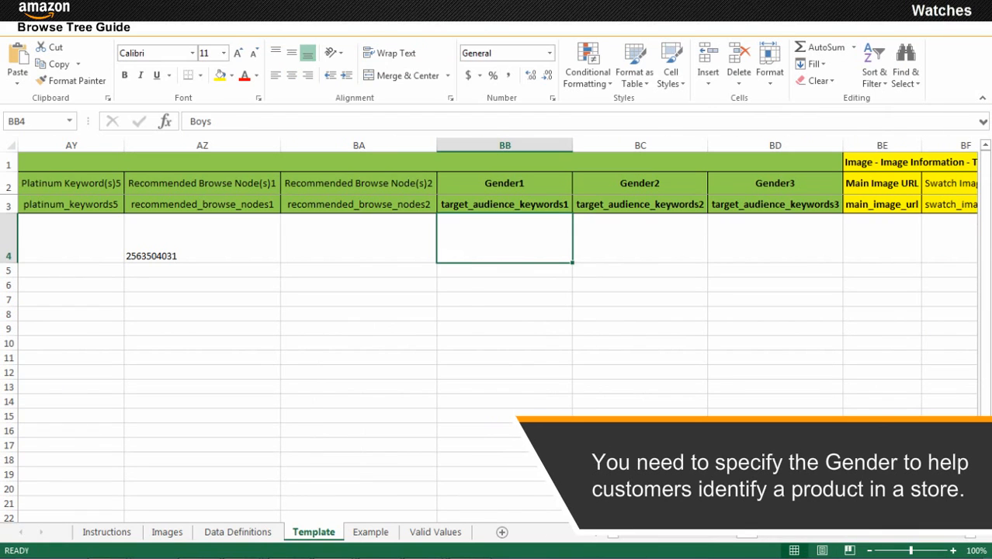
Step: Set Gender1 to Boys, Gender2 to Men and Gender3 to Unisex for the product in row 4
double_click(505, 239)
click(504, 294)
click(639, 238)
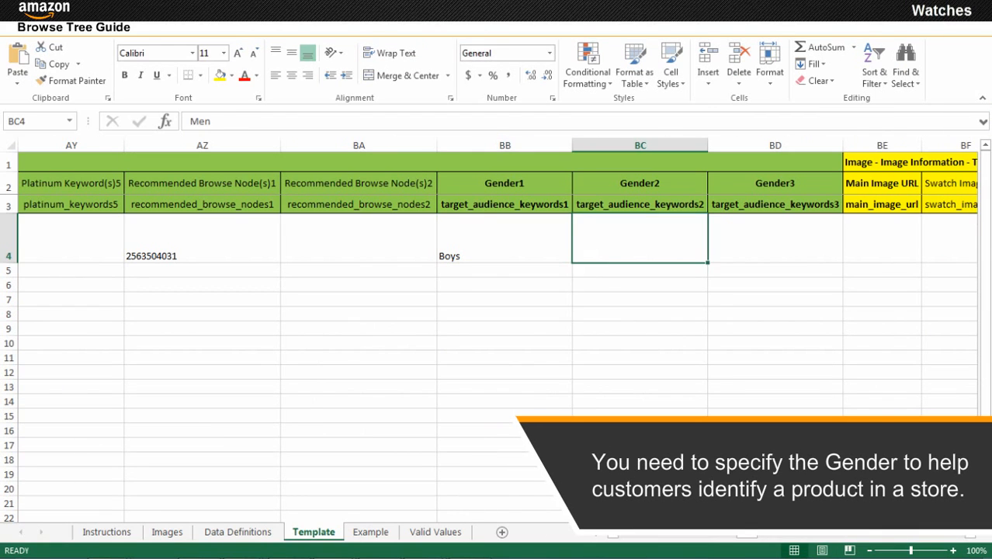
double_click(640, 238)
click(639, 322)
click(774, 239)
double_click(775, 238)
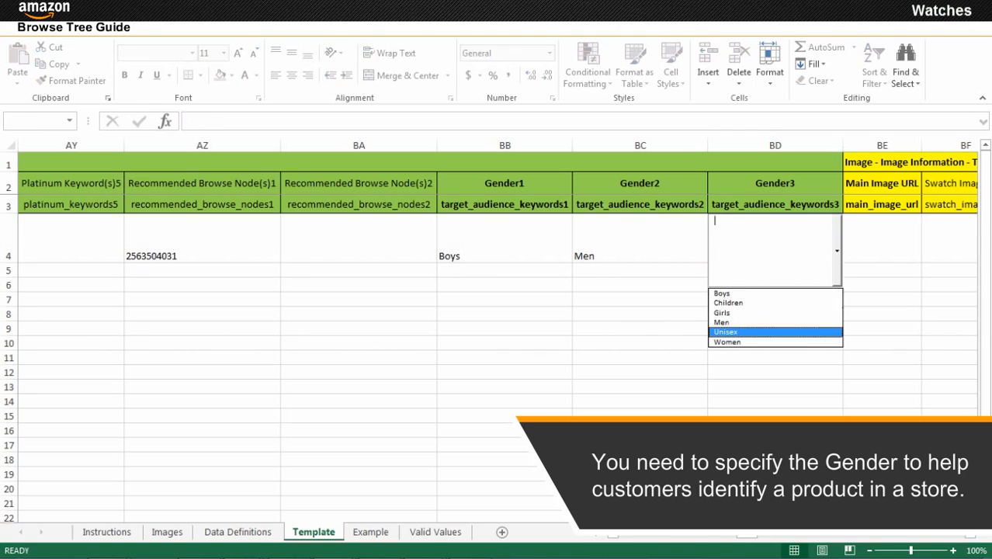
click(775, 332)
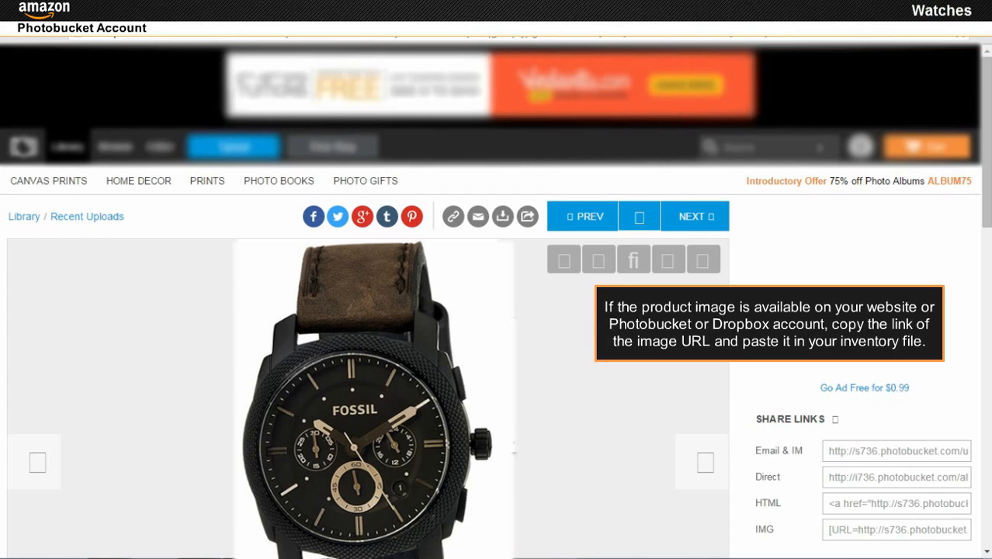
Step: Copy the watch image's link from Photobucket and enter it as the Main Image URL in row 4 of the inventory file
right_click(352, 317)
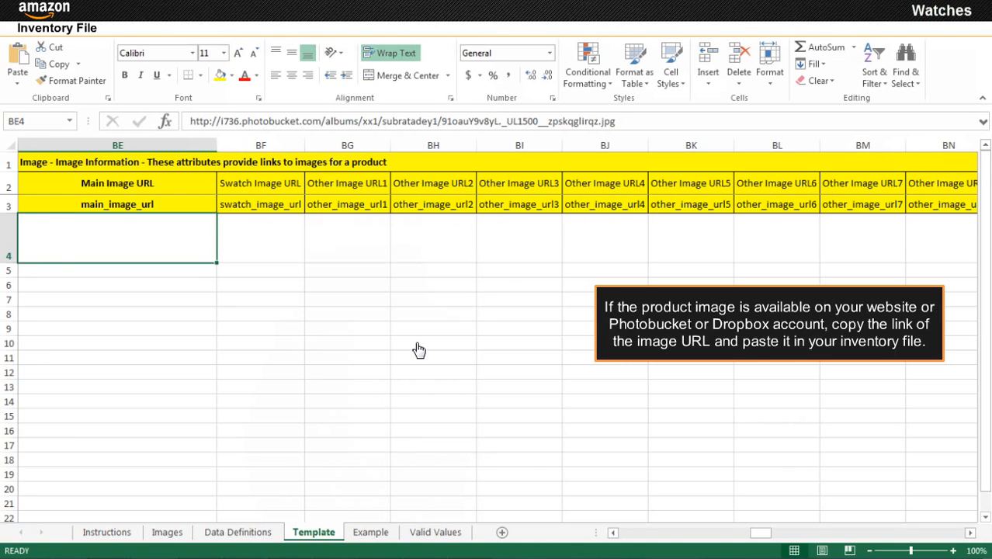
text(http://i736.photobucket.com/albums/xx1/subratadey1/91oauY9v8yL._UL1500__zpskqglirqz.jpg)
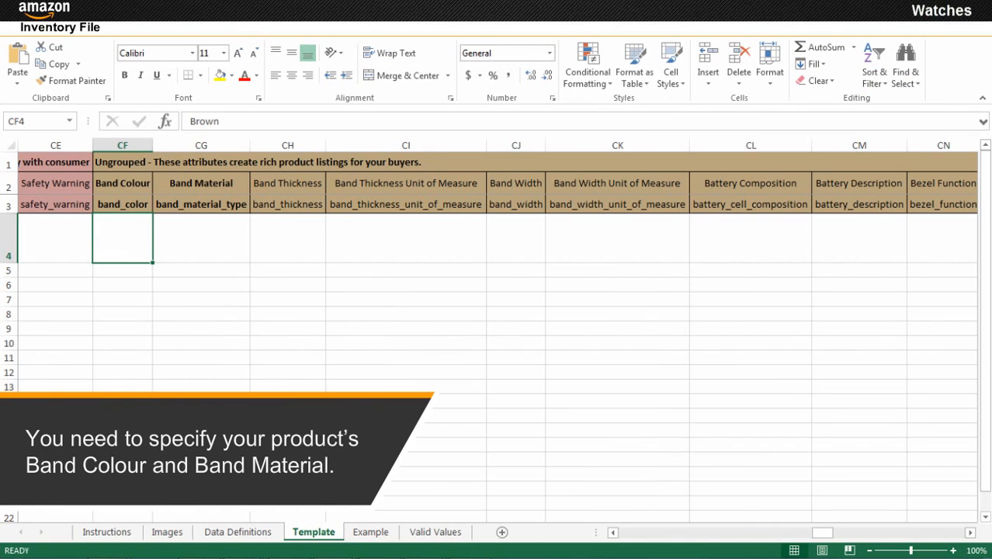
Step: Set the product's Band Colour to Brown and open the Band Material cell in row 4 for editing
double_click(123, 238)
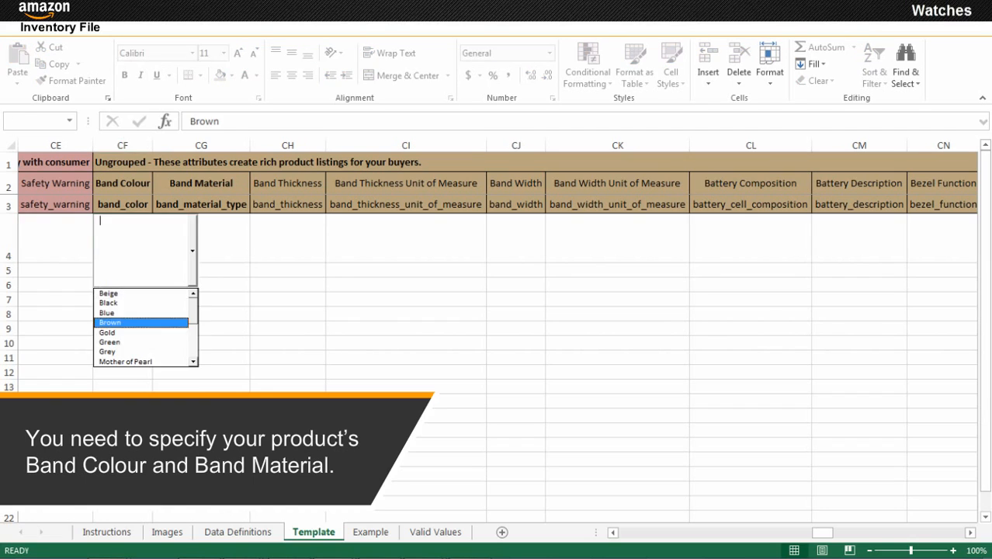
click(114, 322)
double_click(201, 238)
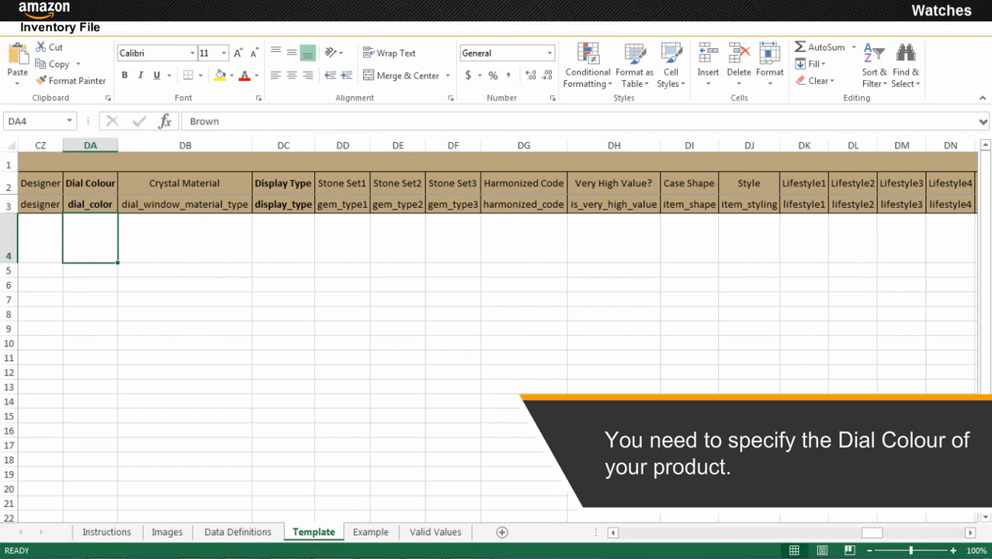
Step: Set the product's Dial Colour to Brown and its Display Type to Analogue in row 4
double_click(90, 238)
click(90, 322)
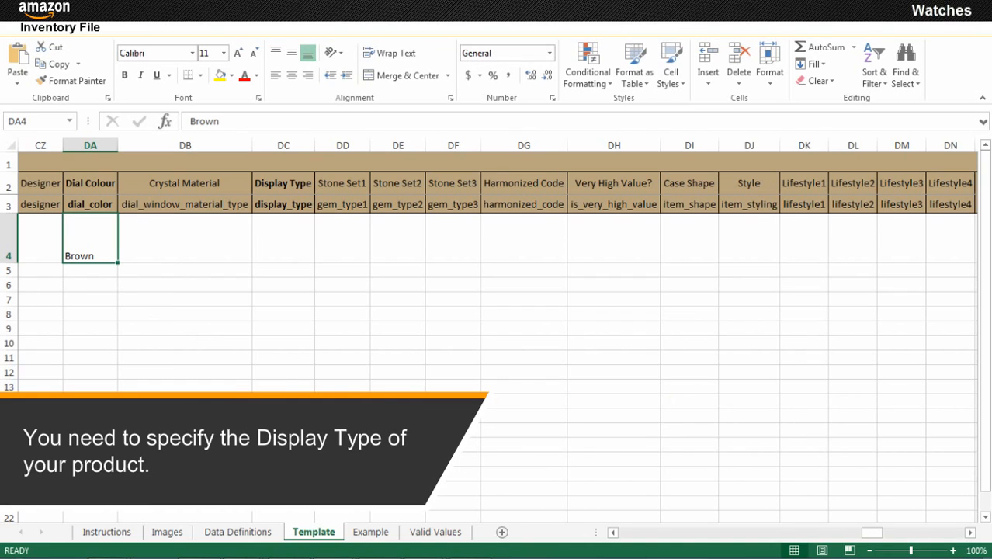
double_click(284, 238)
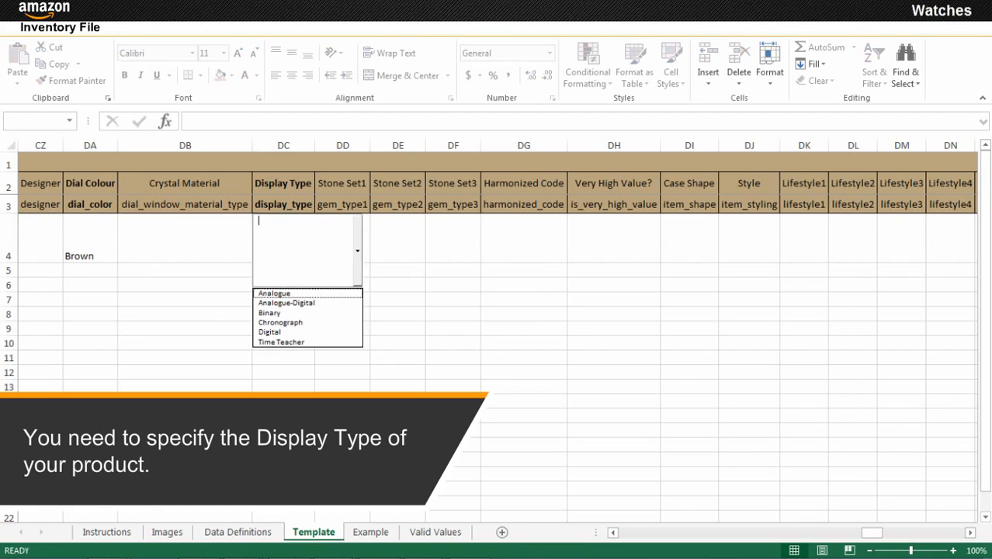
click(283, 292)
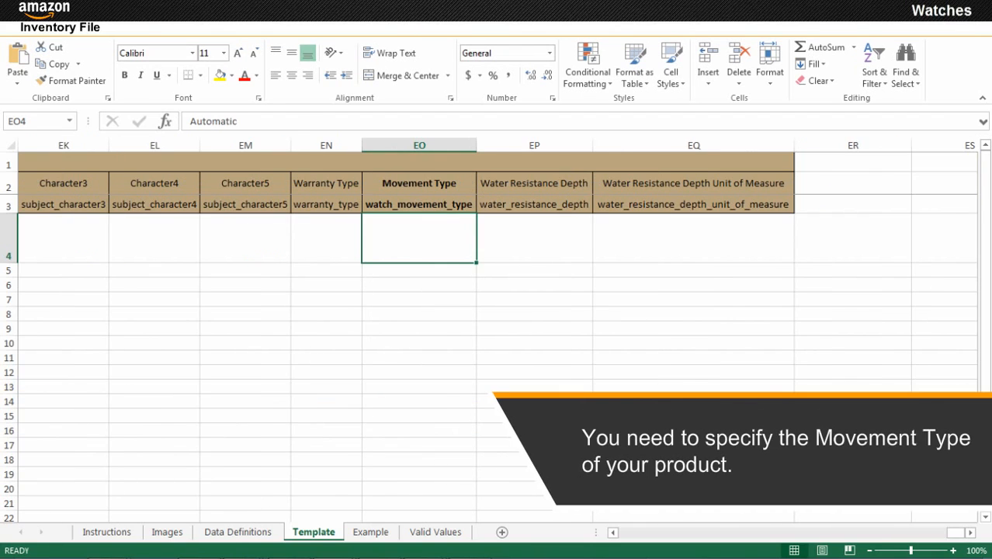
Step: Set the Movement Type to Automatic and save the inventory file as Flat.File.Watches.in in Text (Tab delimited) format
key(alt+Down)
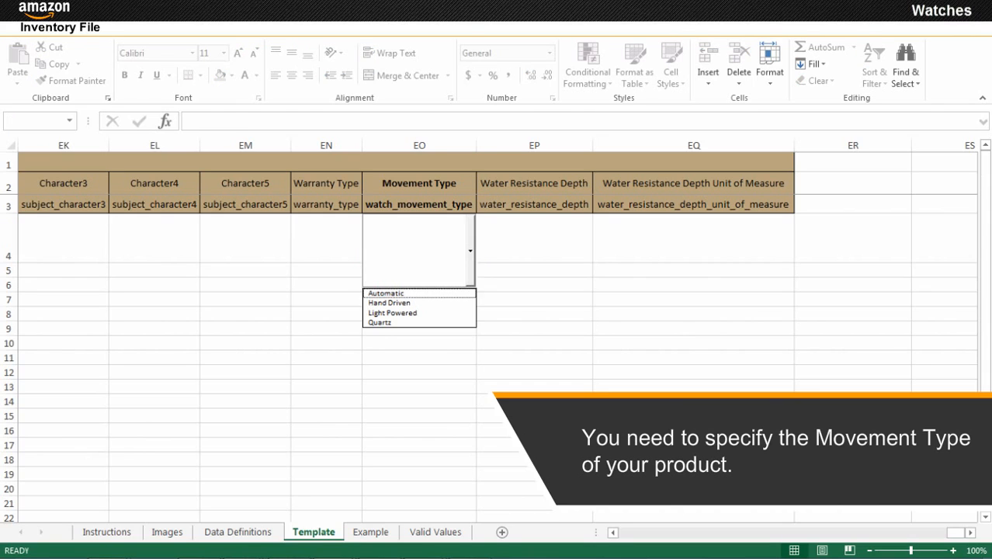
key(Down)
key(Return)
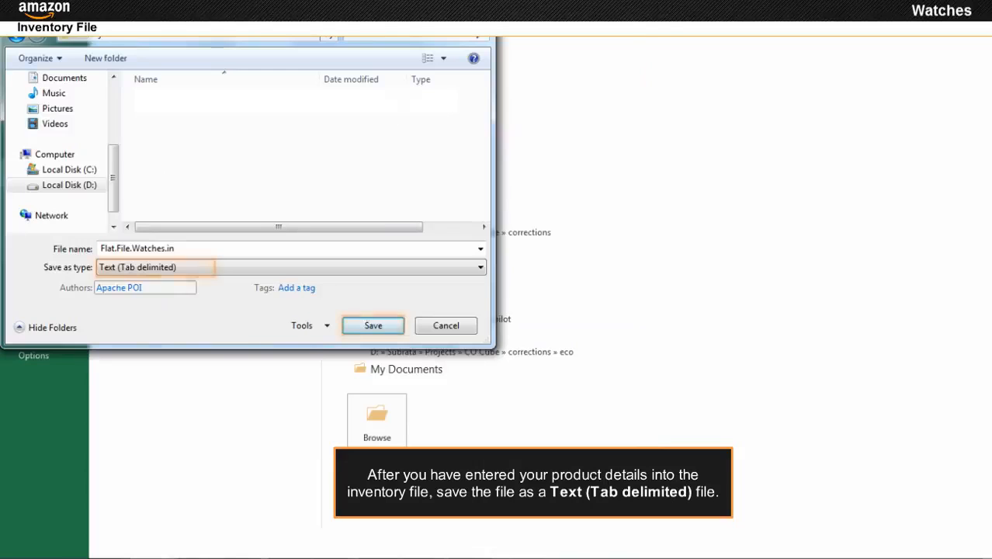
click(372, 326)
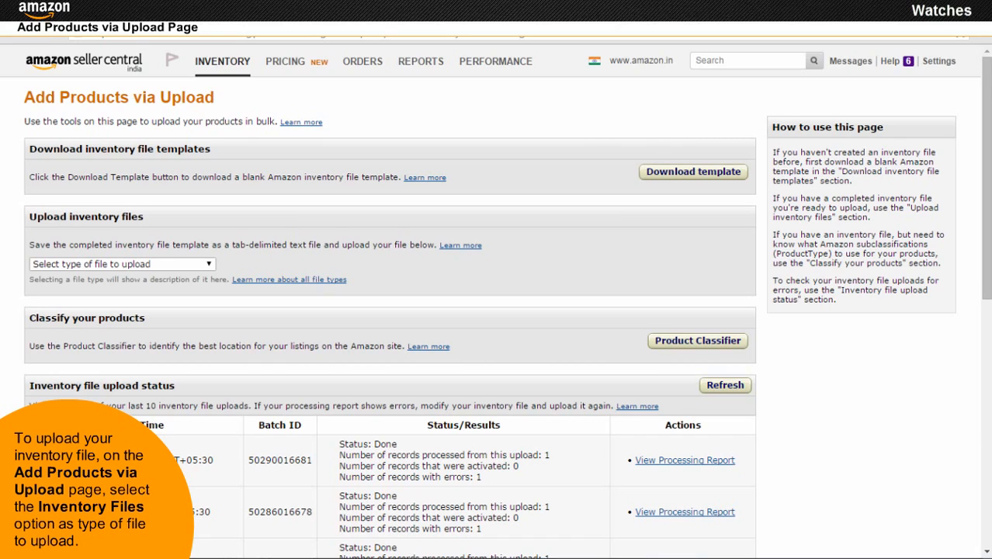
Step: Upload Flat.File.Watches.in on Seller Central's Add Products via Upload page with Inventory Files as the file type
click(209, 264)
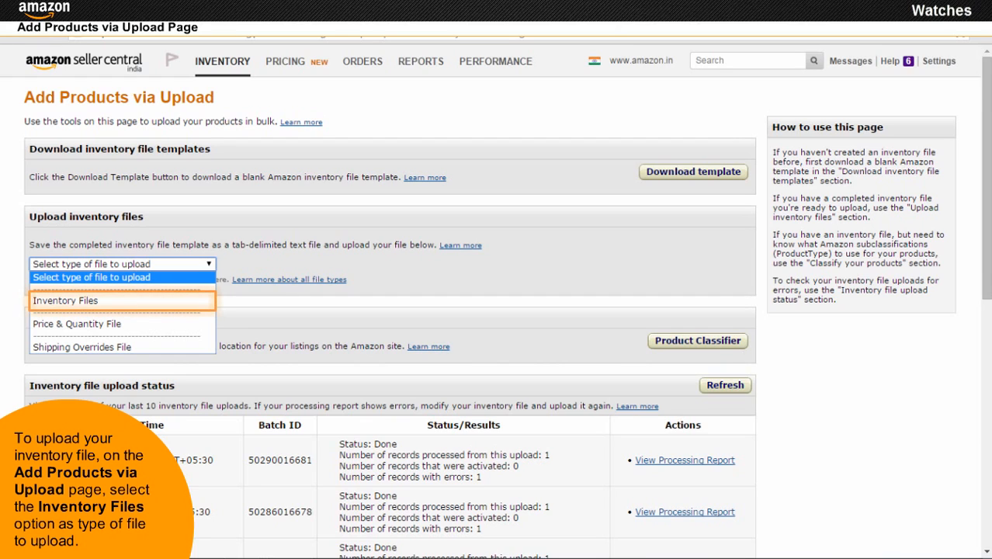
click(155, 300)
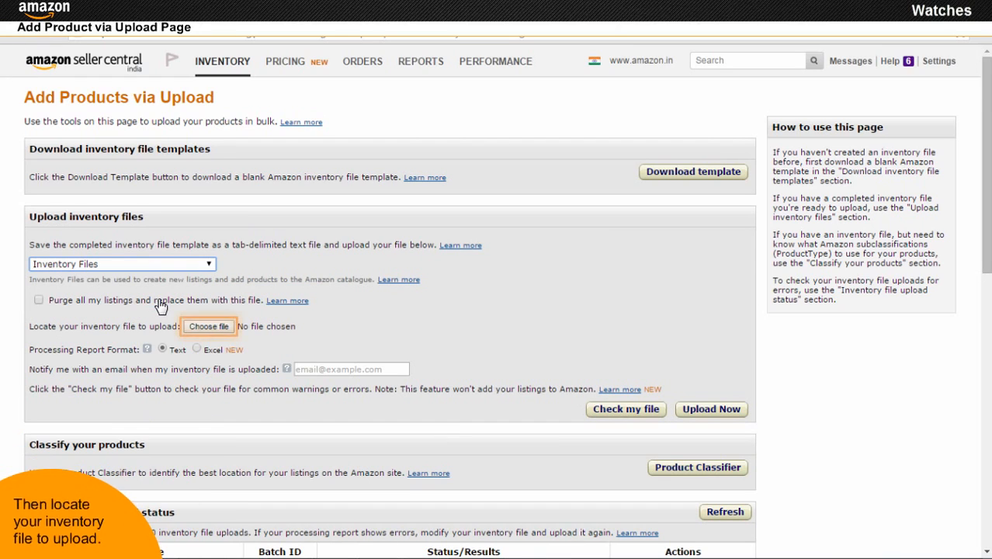
click(207, 327)
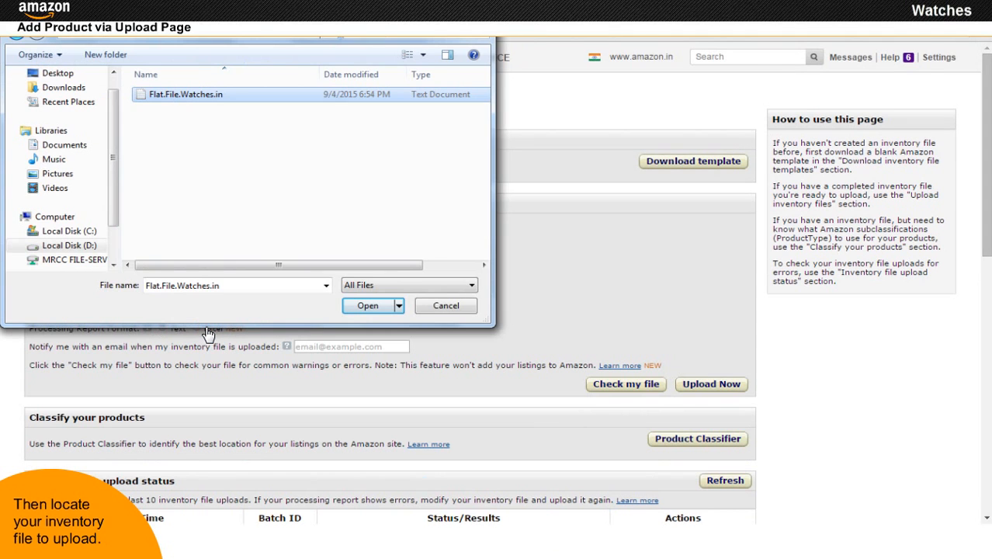
click(370, 308)
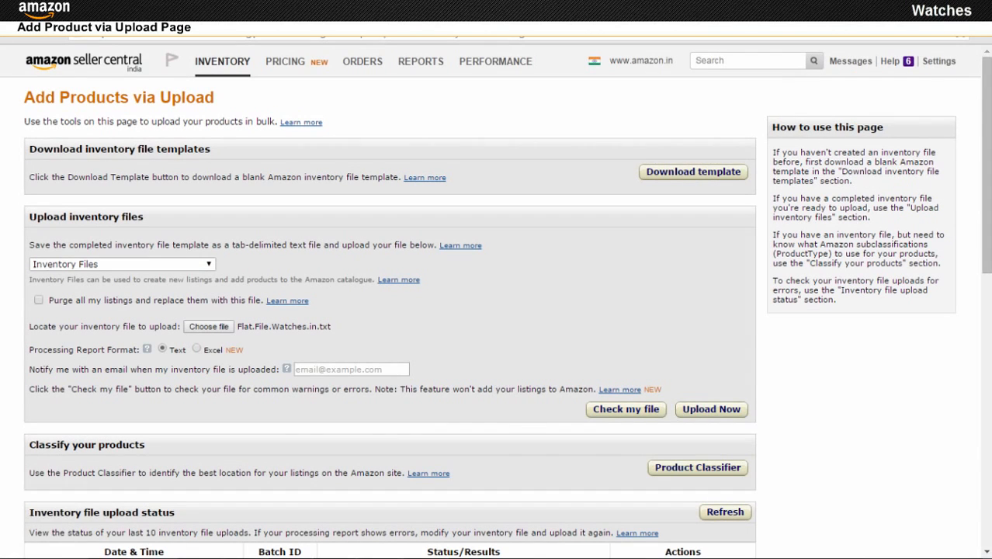
click(708, 409)
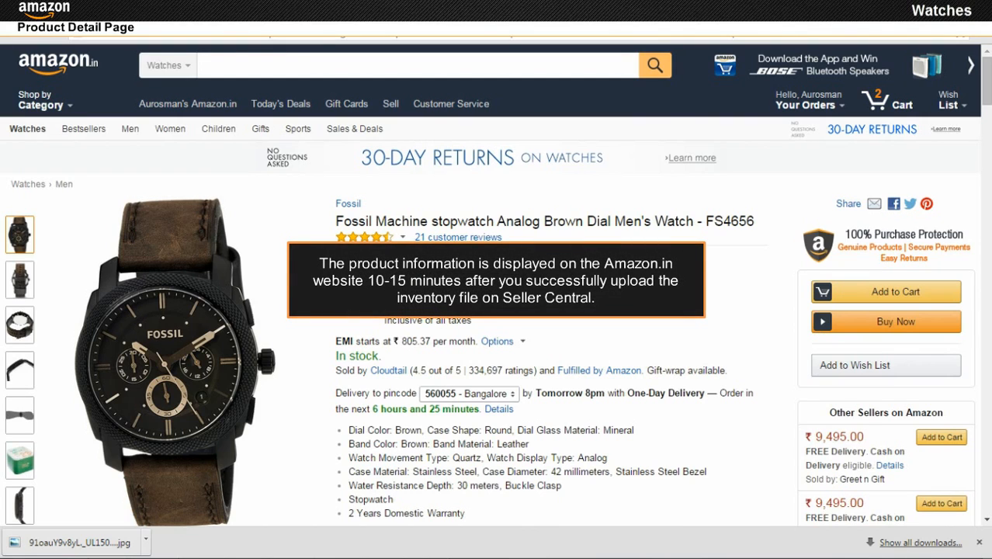
Step: Review the Fossil watch's product detail page on Amazon.in, from the product specifications through to the customer reviews
scroll(496, 279, down, 10)
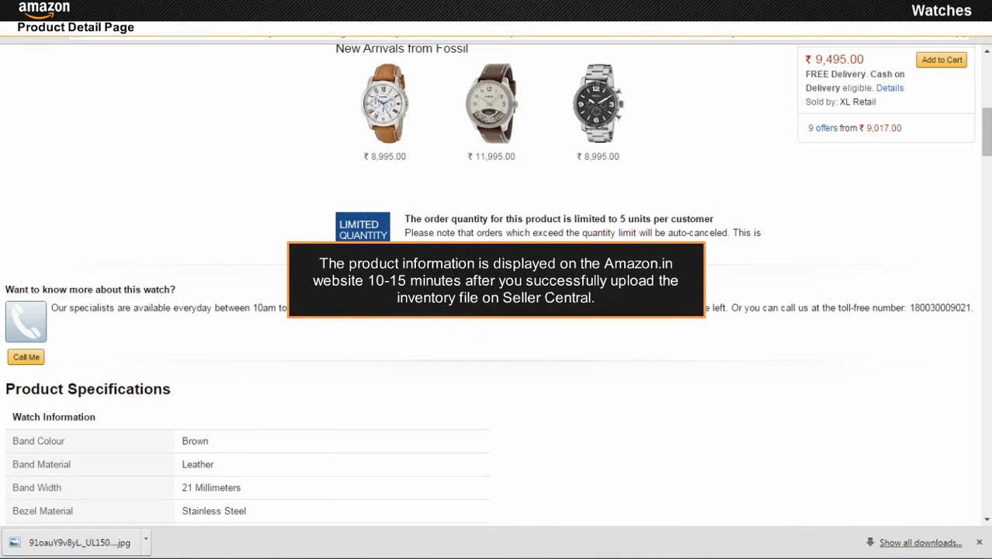
scroll(496, 279, down, 6)
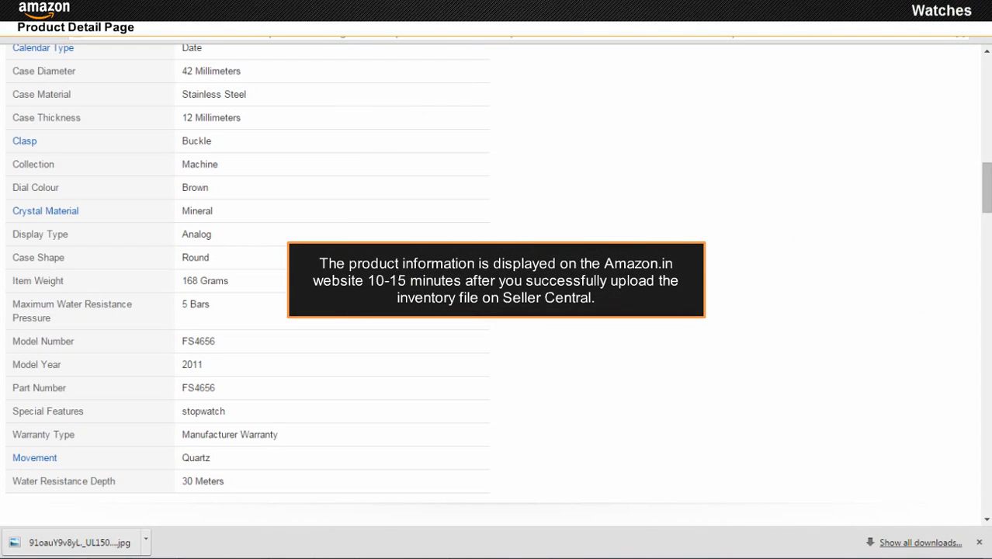
scroll(342, 310, down, 6)
scroll(342, 310, down, 6)
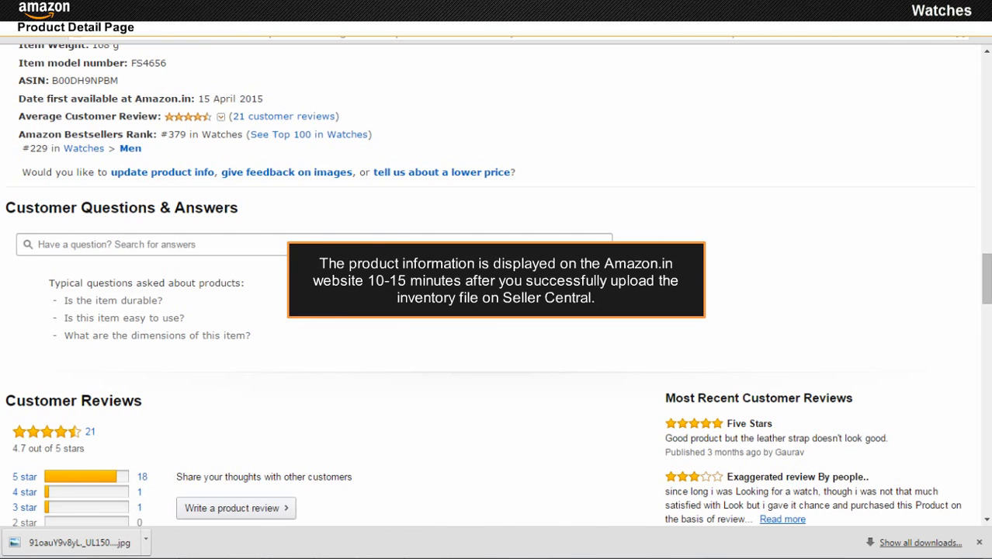